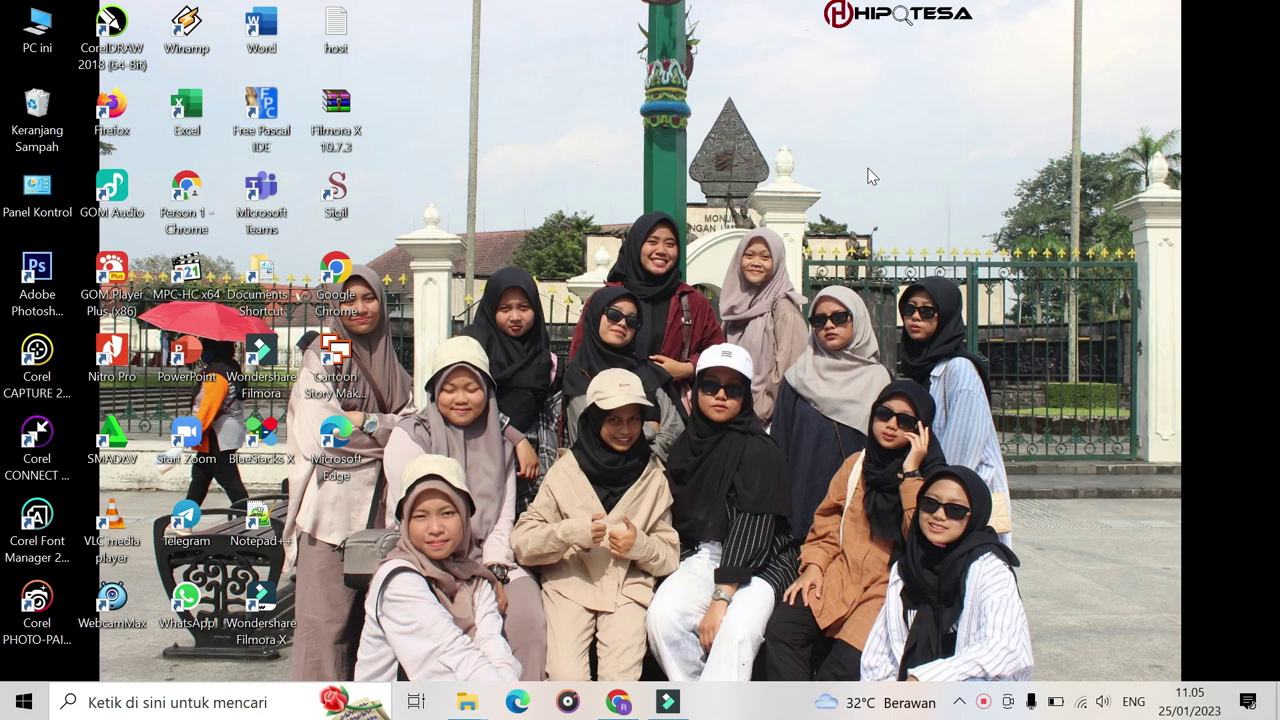
- Launch Microsoft Word from its desktop shortcut
{"action": "double_click", "coordinate": [256, 30]}
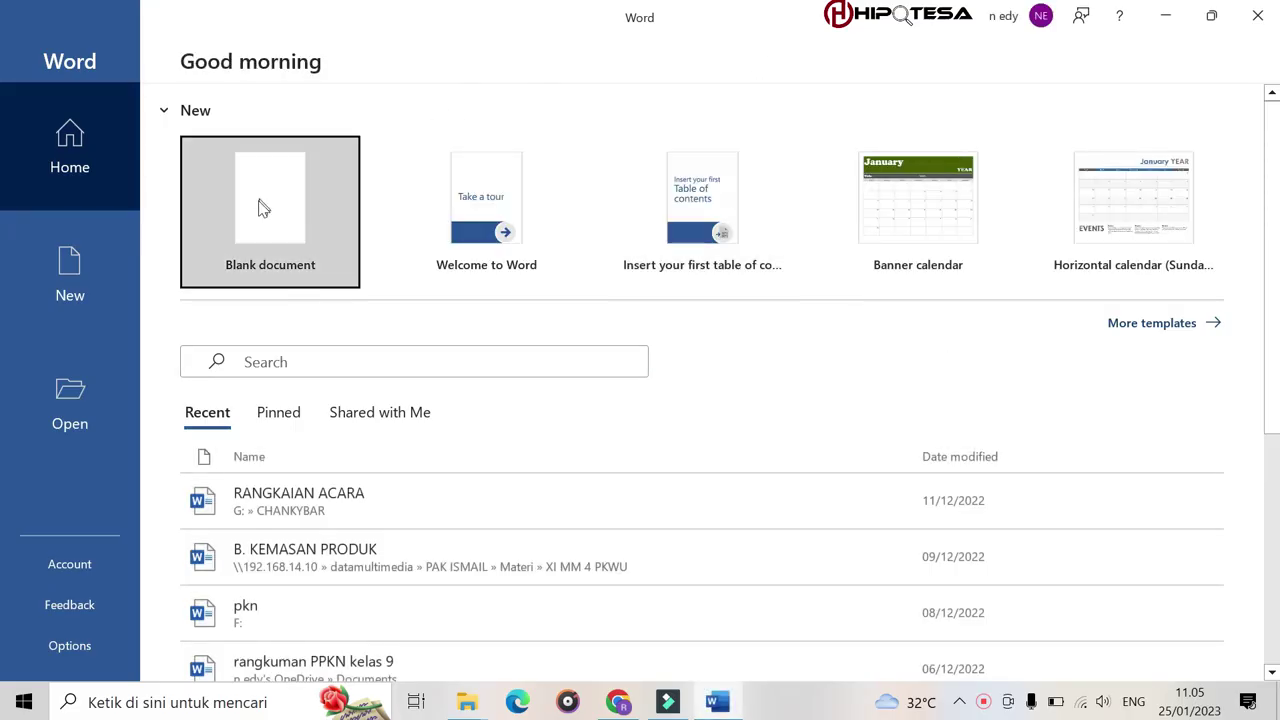
- Create a new blank document from the Word start screen
{"action": "left_click", "coordinate": [262, 207]}
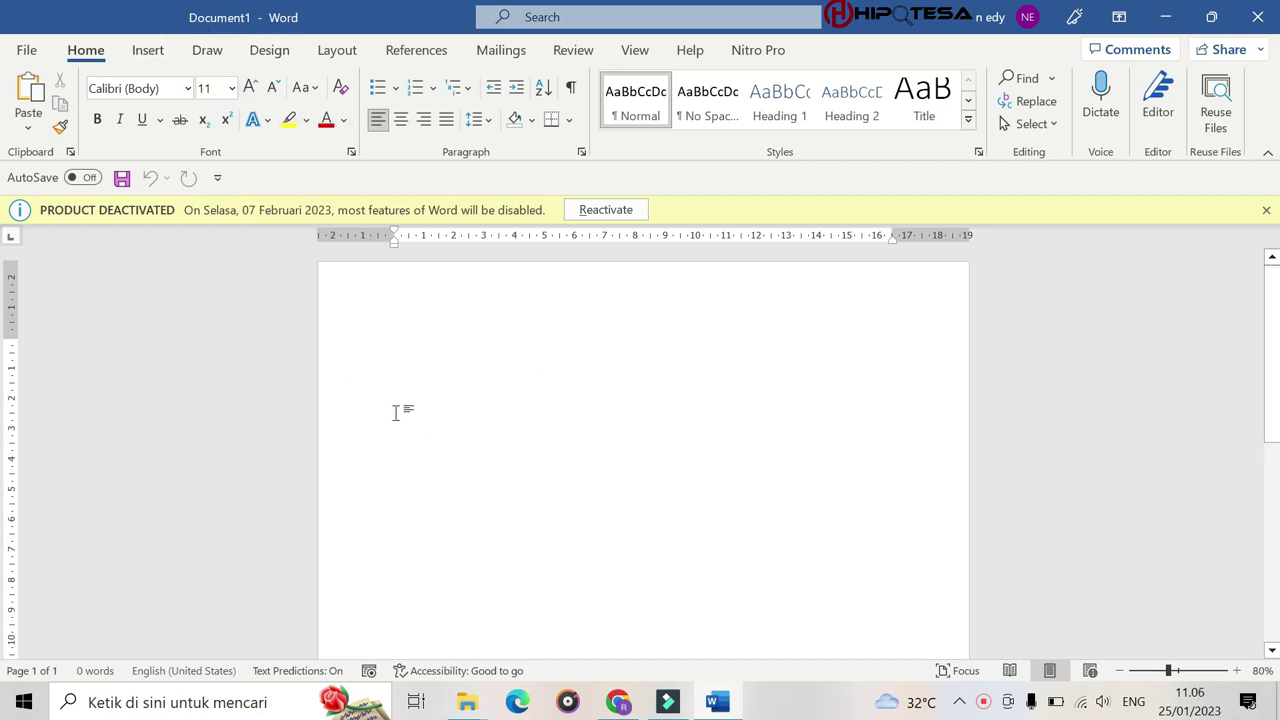
- In the Insert Table dialog, set 3 columns and 25 rows
{"action": "left_click", "coordinate": [147, 52]}
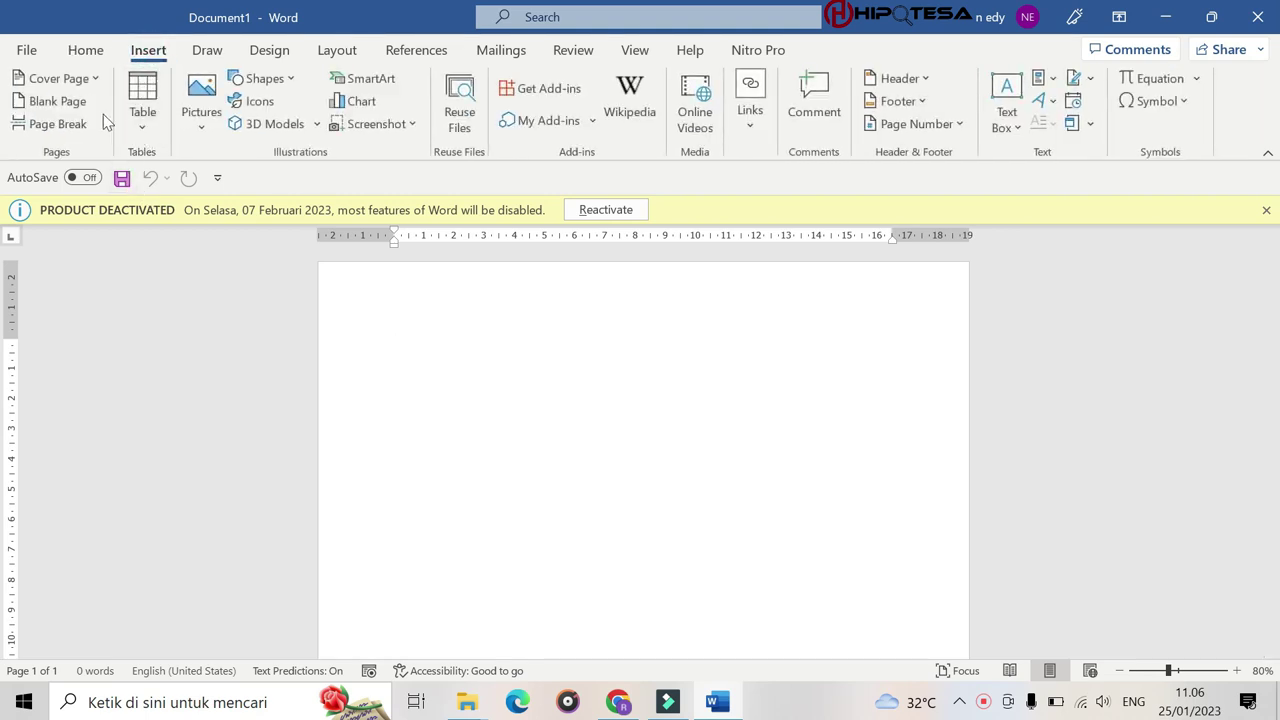
{"action": "left_click", "coordinate": [142, 125]}
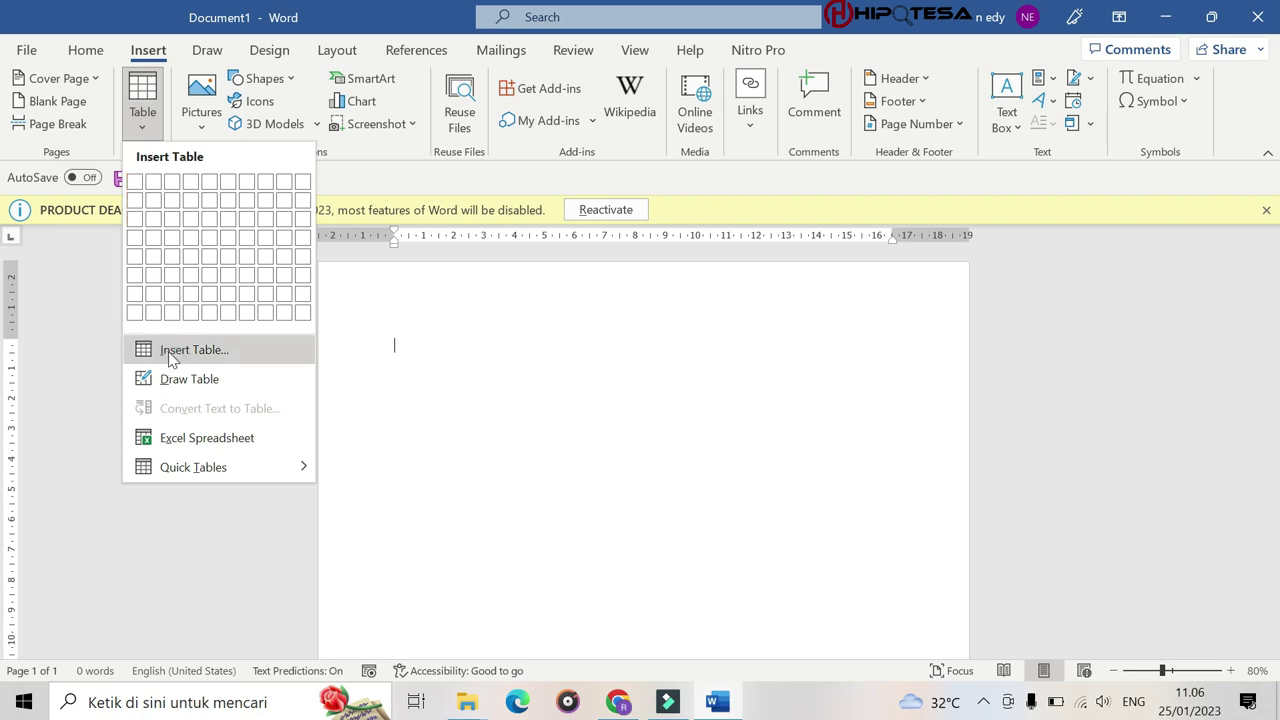
{"action": "left_click", "coordinate": [171, 352]}
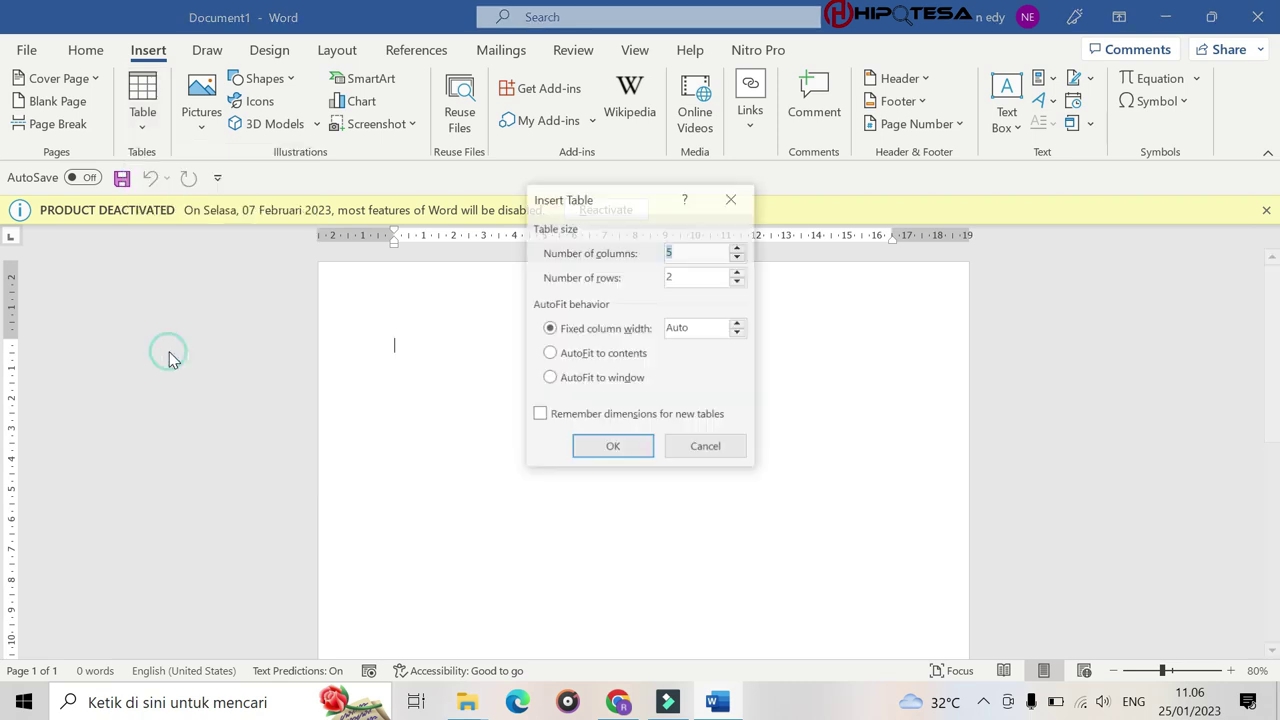
{"action": "left_click", "coordinate": [676, 253]}
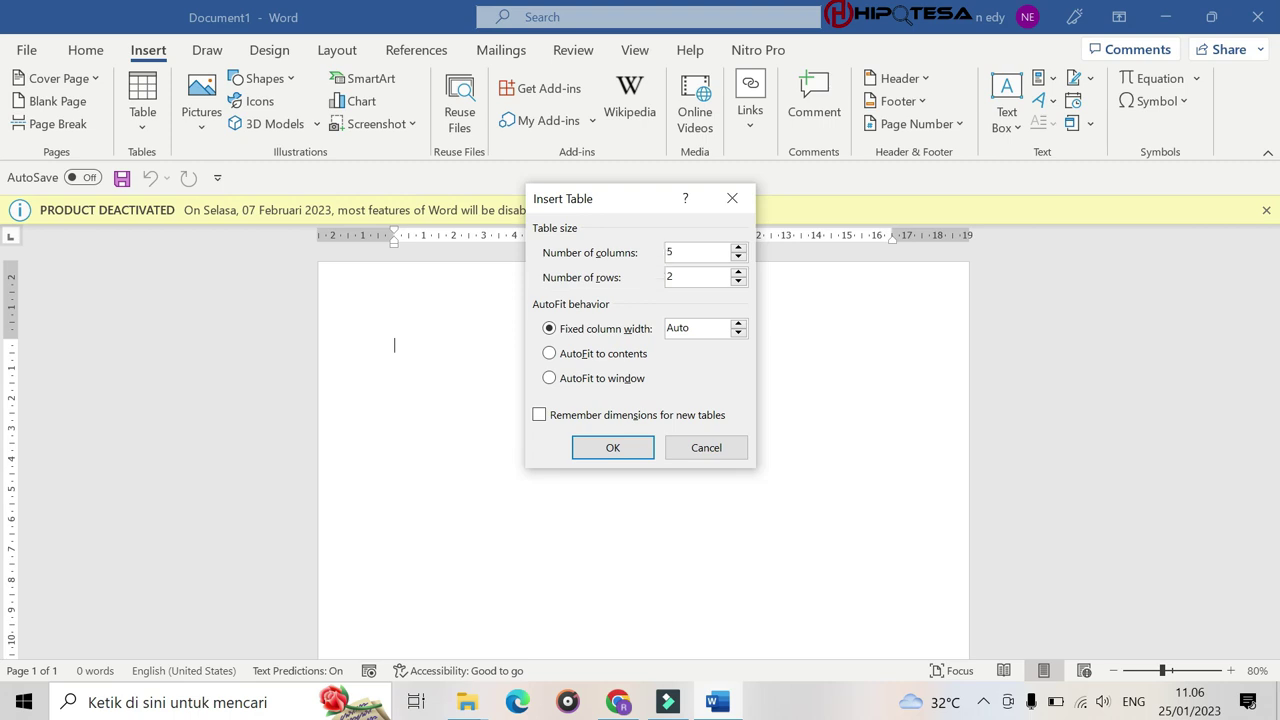
{"action": "key", "text": "BackSpace"}
{"action": "type", "text": "3"}
{"action": "key", "text": "BackSpace"}
{"action": "type", "text": "2"}
- Confirm the 3-by-25 table onto the page and return to the Home ribbon
{"action": "left_click", "coordinate": [613, 448]}
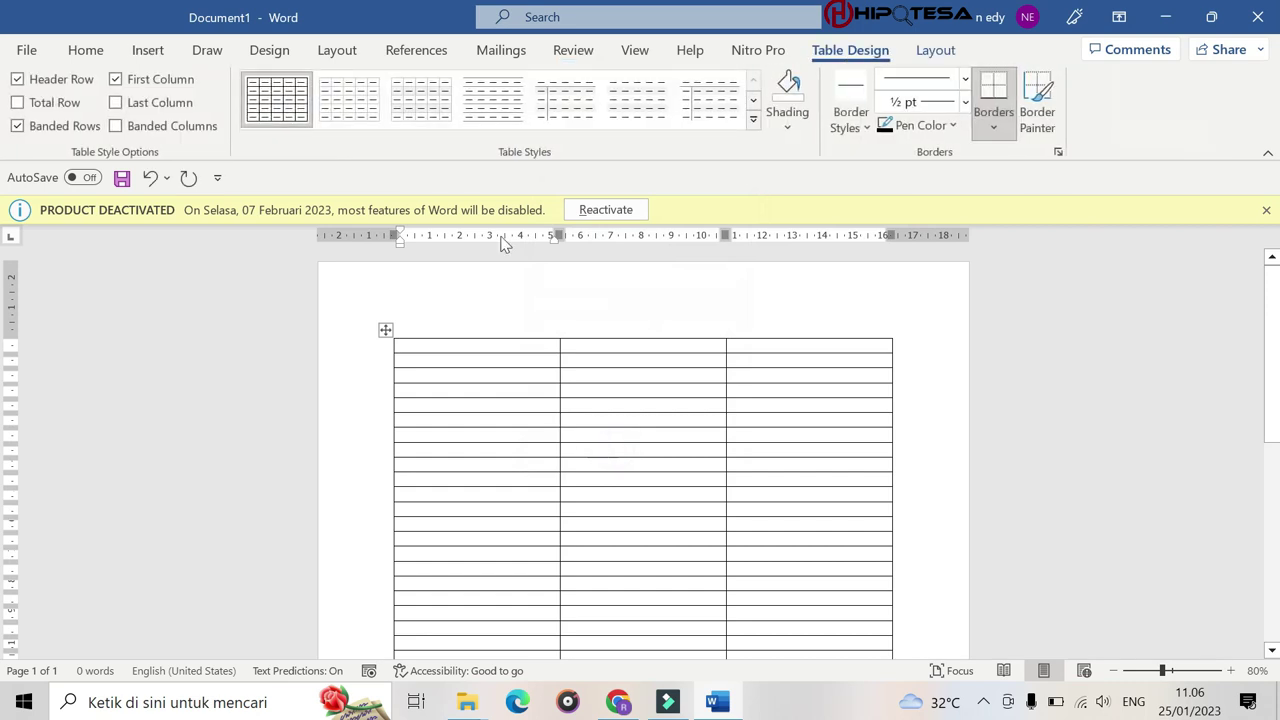
{"action": "scroll", "coordinate": [560, 414], "scroll_direction": "down", "scroll_amount": 2}
{"action": "scroll", "coordinate": [490, 368], "scroll_direction": "up", "scroll_amount": 2}
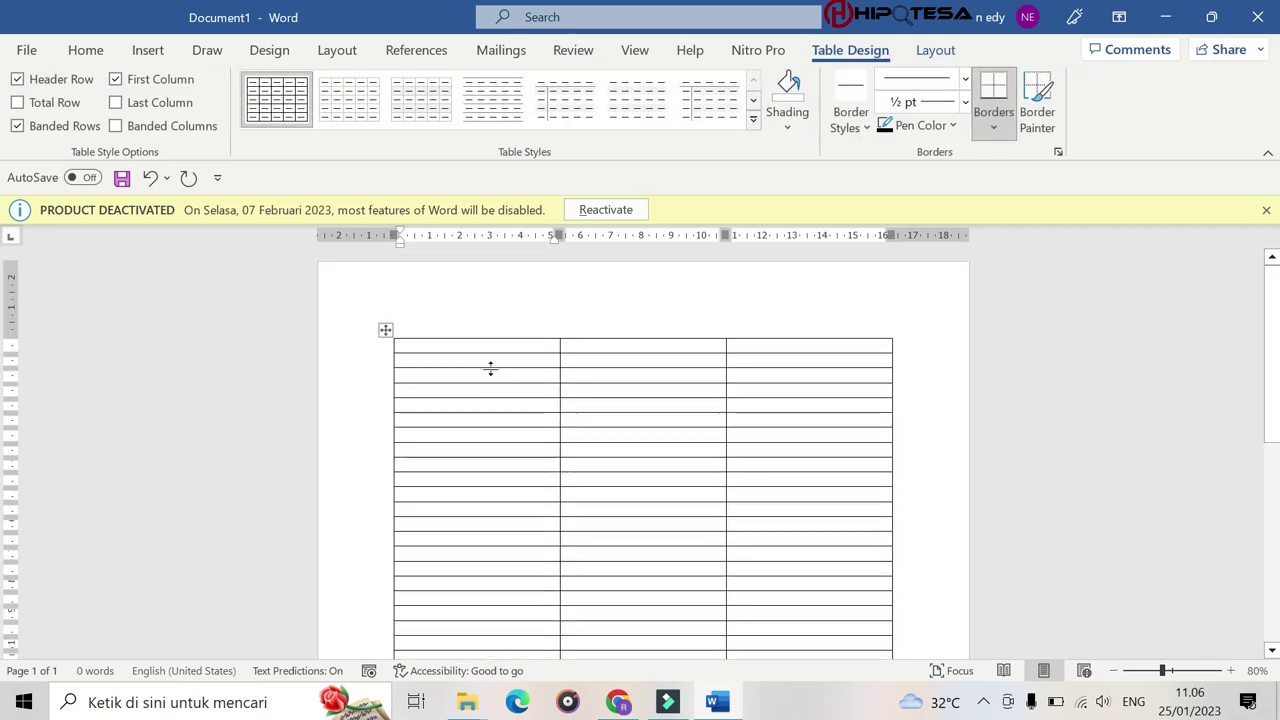
{"action": "scroll", "coordinate": [417, 278], "scroll_direction": "down", "scroll_amount": 2}
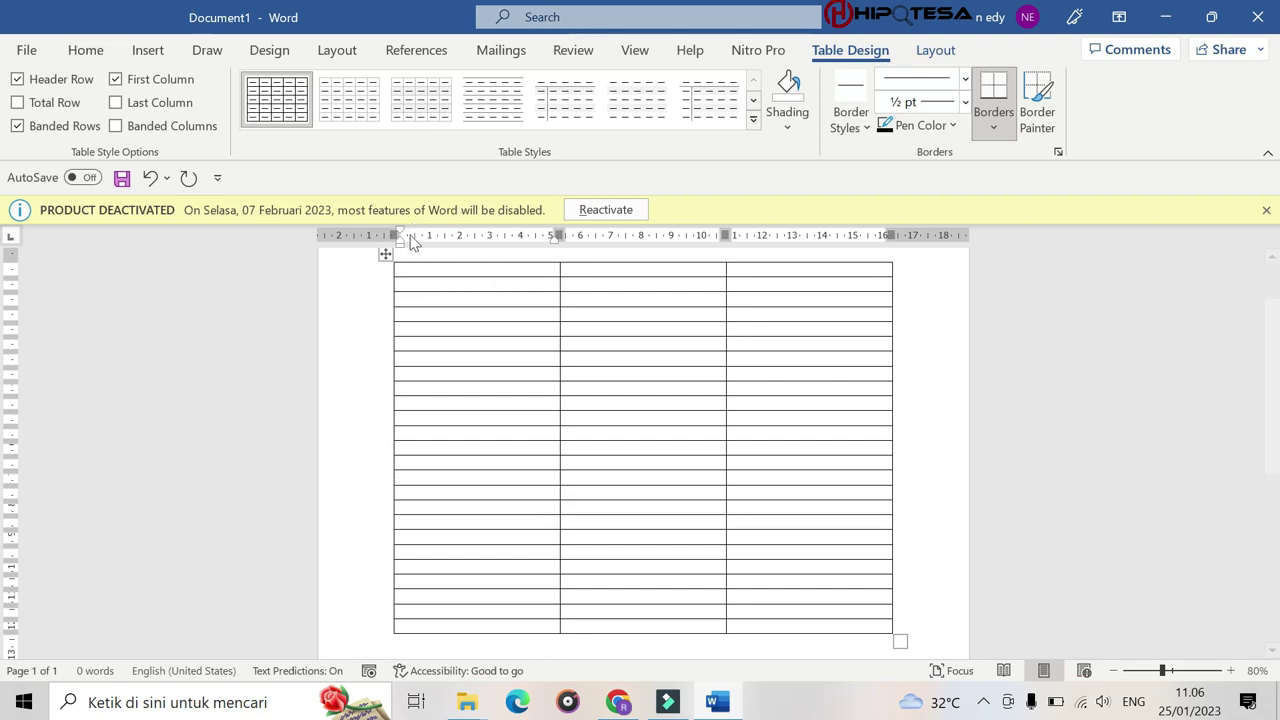
{"action": "left_click", "coordinate": [85, 52]}
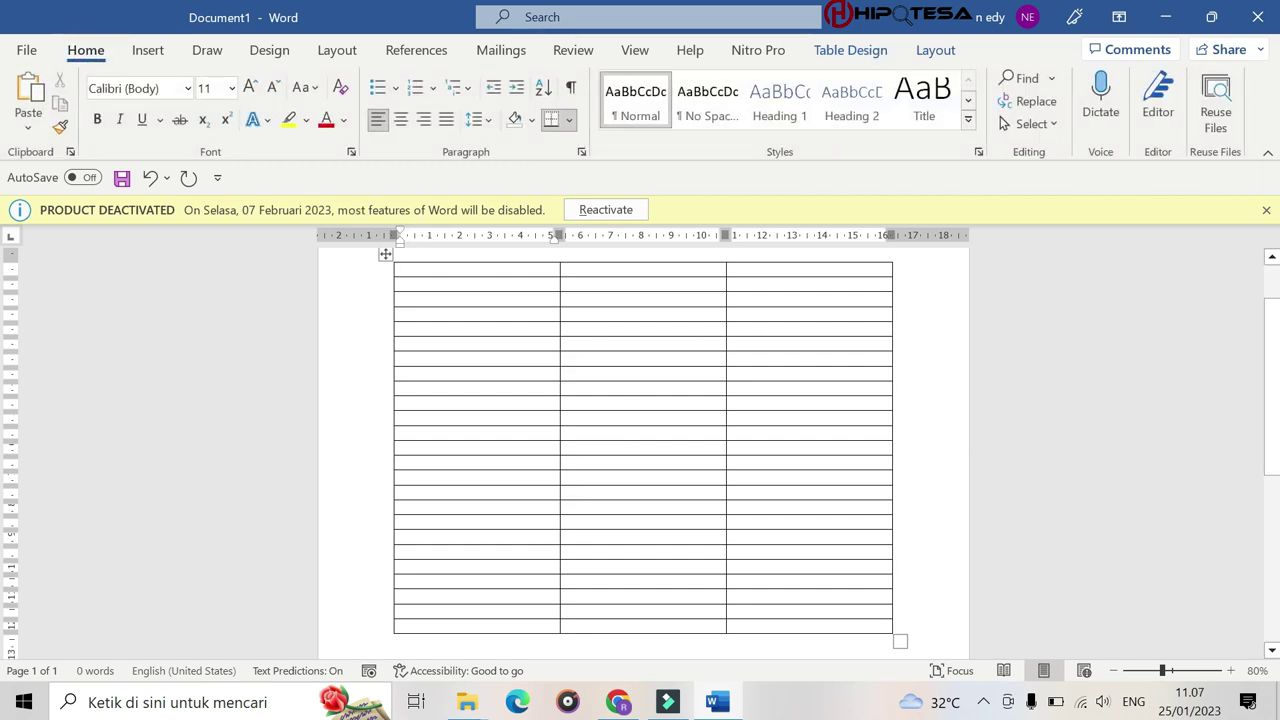
{"action": "scroll", "coordinate": [440, 306], "scroll_direction": "up", "scroll_amount": 2}
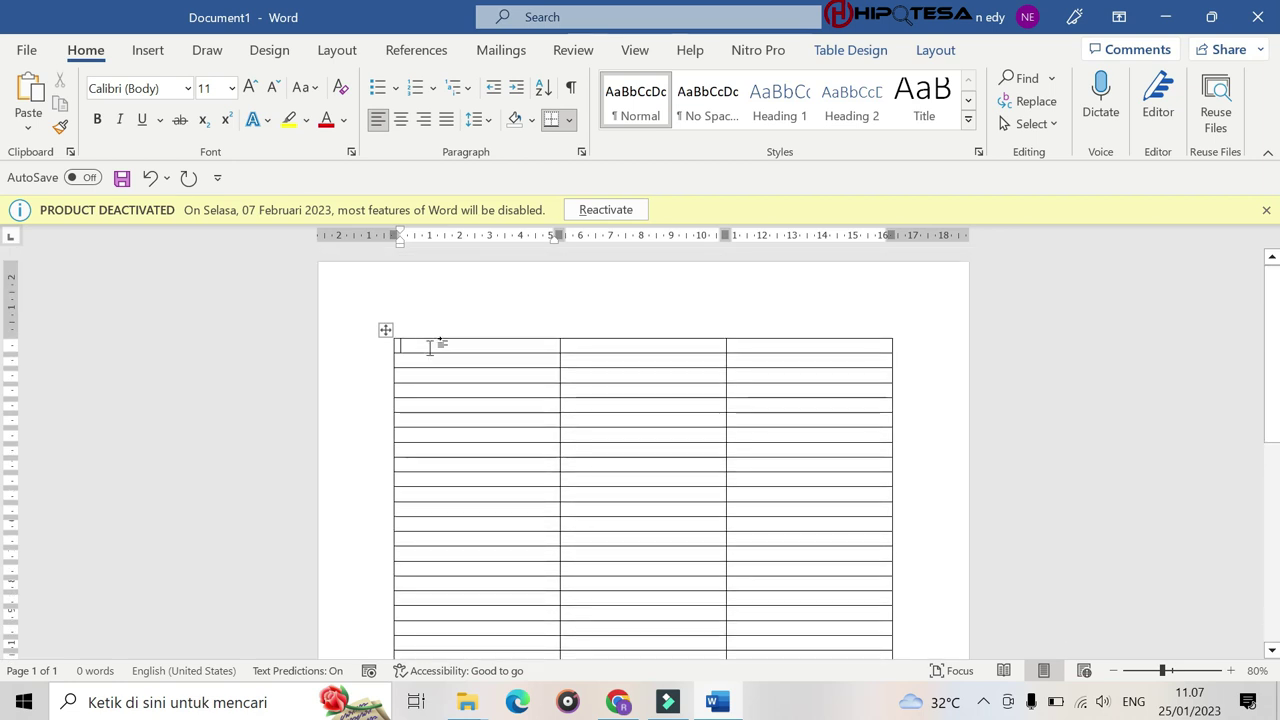
{"action": "scroll", "coordinate": [429, 343], "scroll_direction": "down", "scroll_amount": 1}
{"action": "scroll", "coordinate": [466, 451], "scroll_direction": "down", "scroll_amount": 5}
{"action": "scroll", "coordinate": [457, 340], "scroll_direction": "up", "scroll_amount": 6}
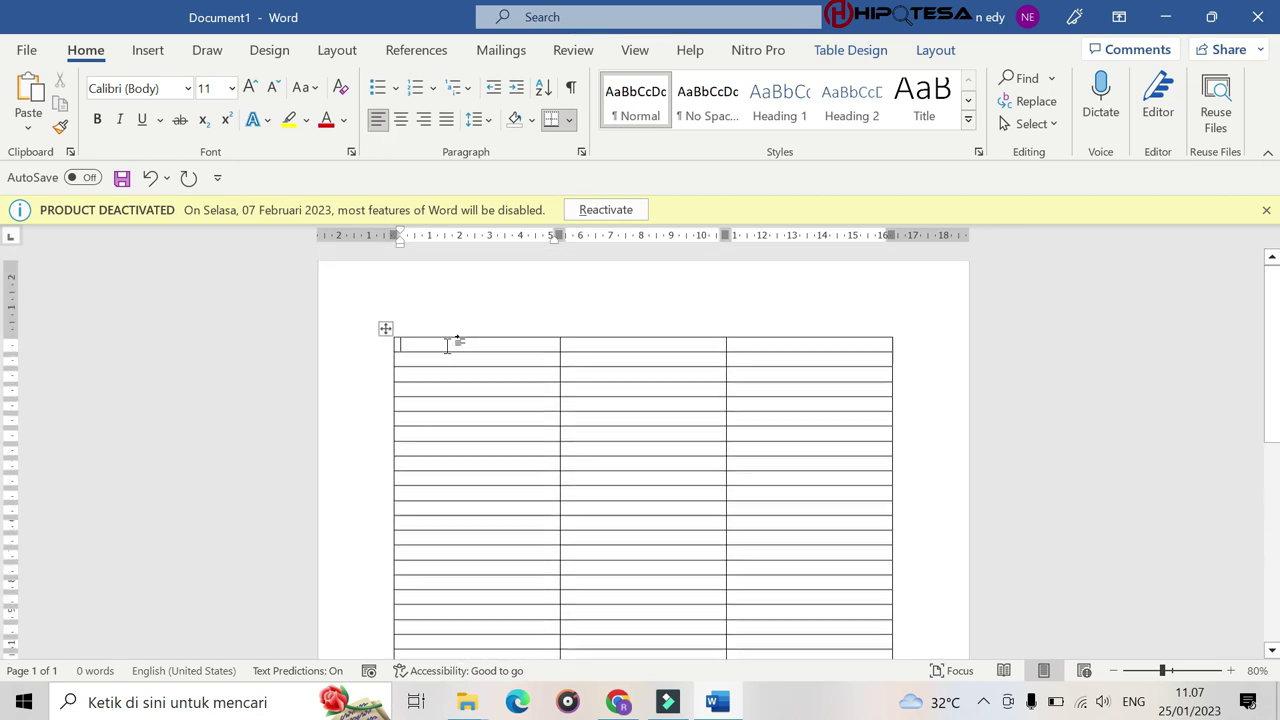
- Apply Numbering to the first cell so it reads 1., removing the test entries below
{"action": "left_click", "coordinate": [418, 93]}
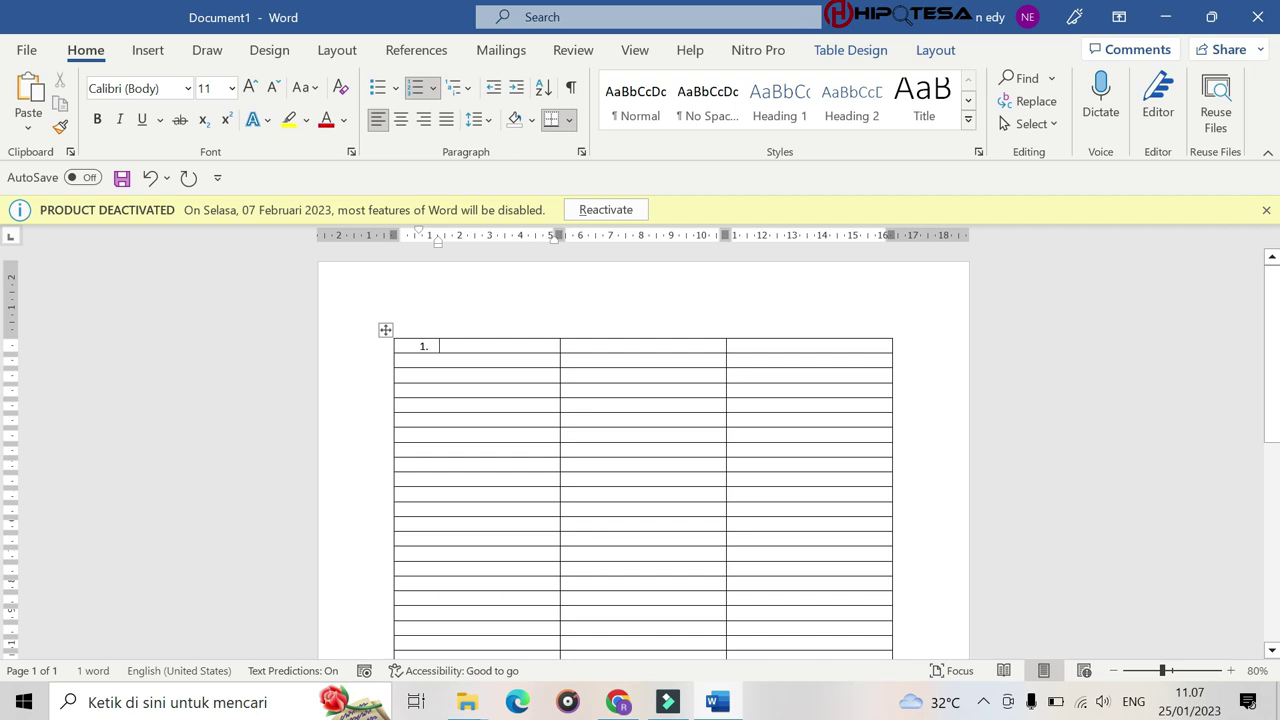
{"action": "key", "text": "Return"}
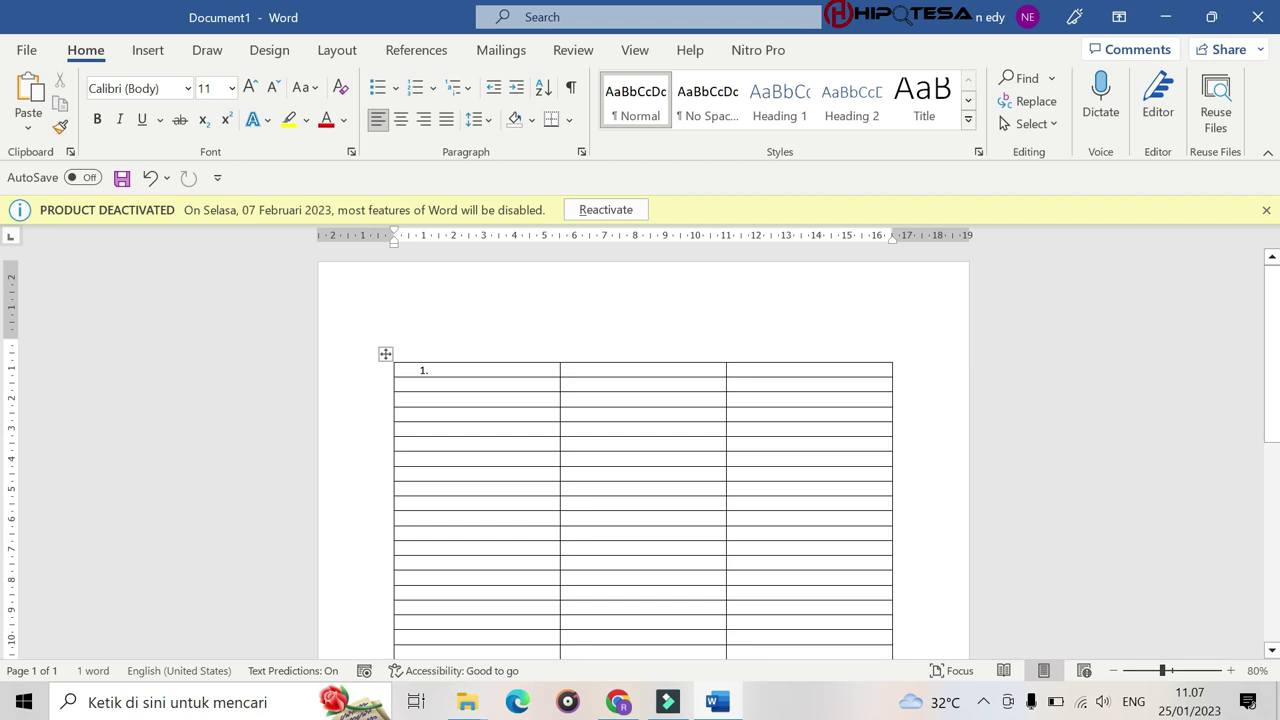
{"action": "left_click", "coordinate": [440, 385]}
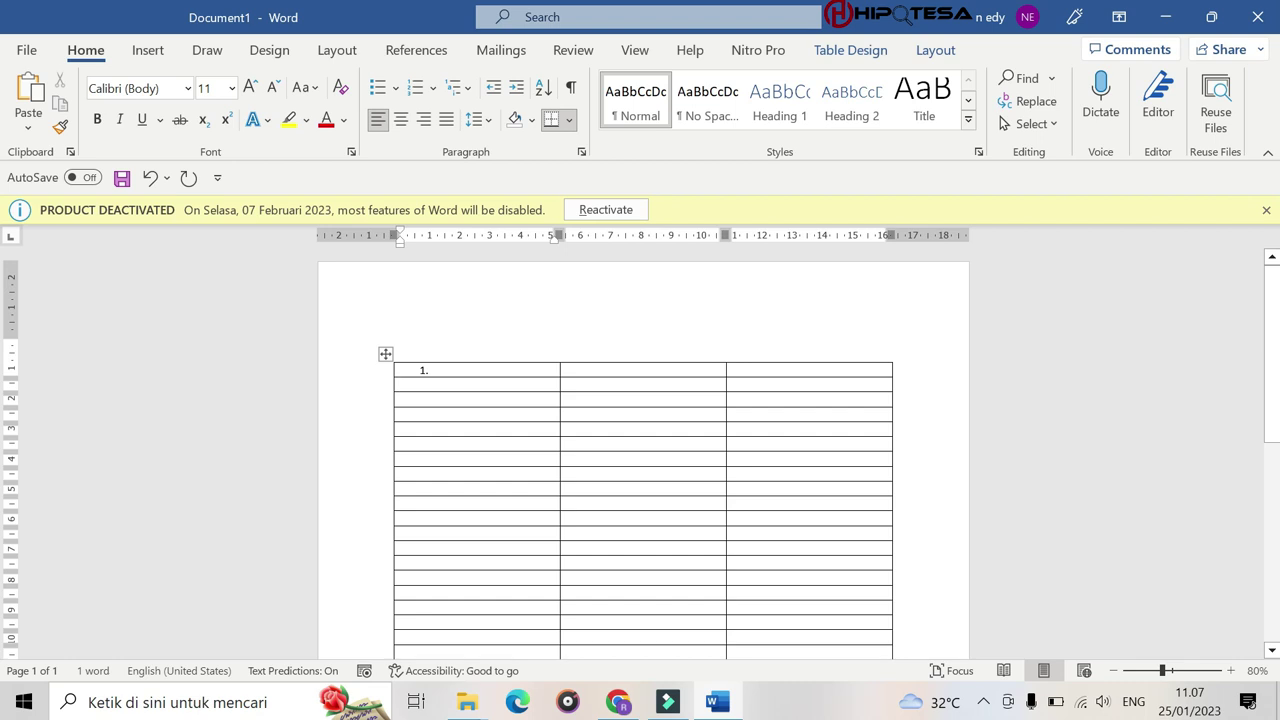
{"action": "type", "text": "2"}
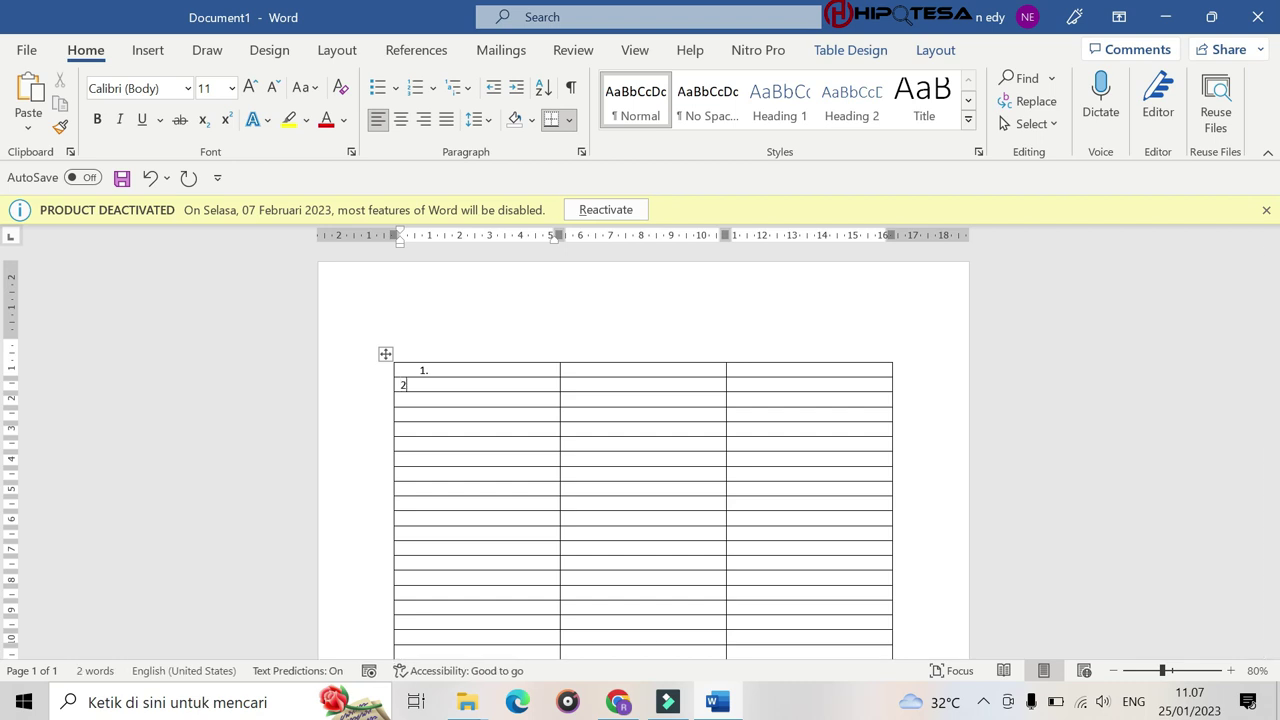
{"action": "left_click", "coordinate": [410, 396]}
{"action": "type", "text": "3"}
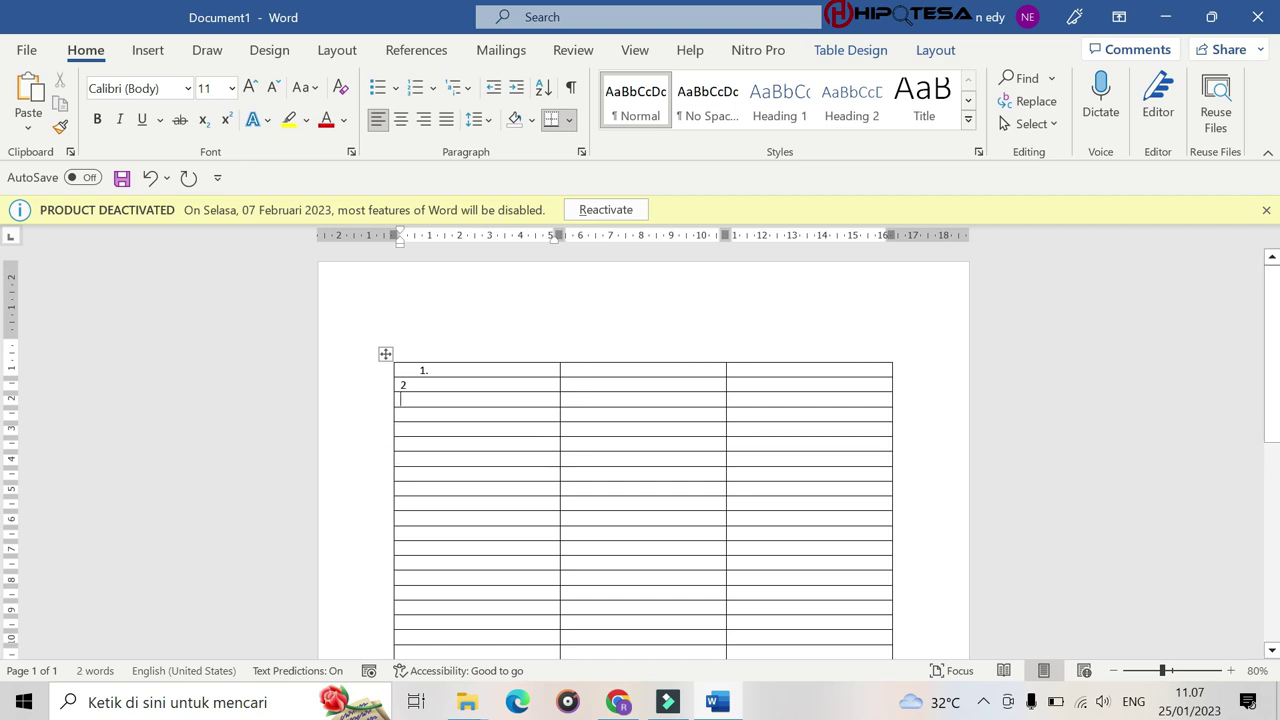
{"action": "key", "text": "BackSpace"}
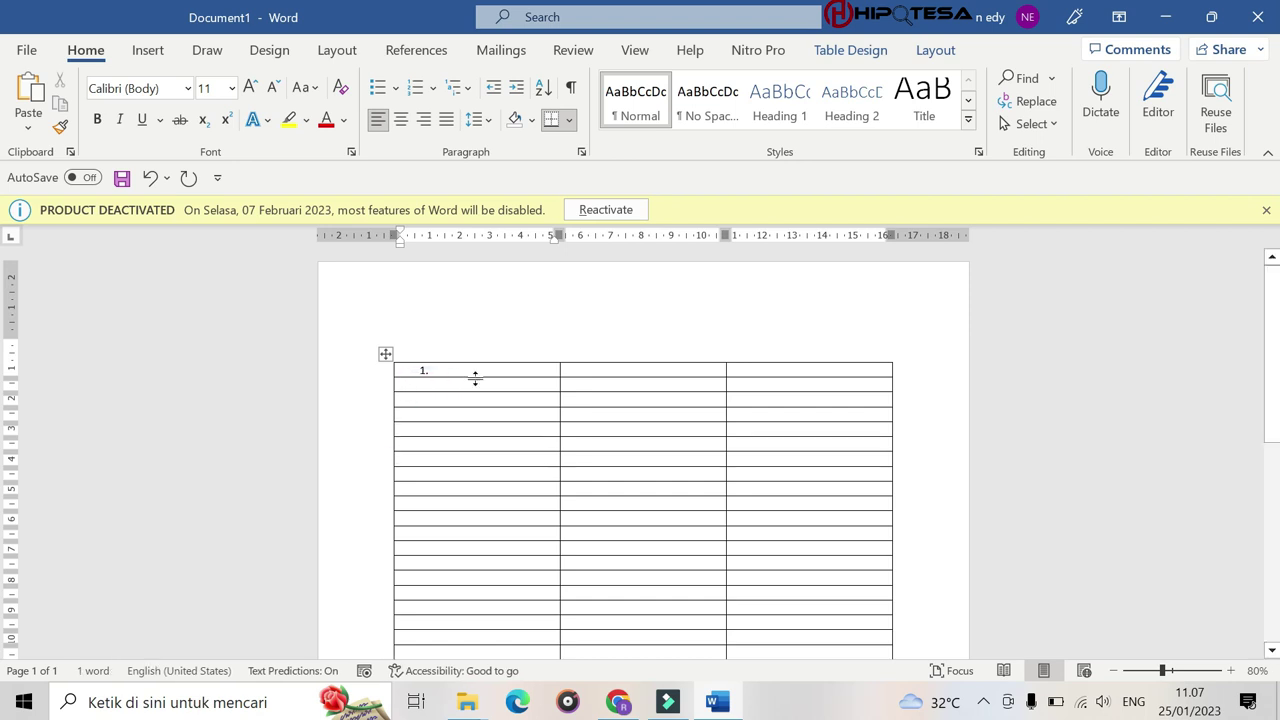
{"action": "key", "text": "BackSpace"}
{"action": "scroll", "coordinate": [445, 345], "scroll_direction": "down", "scroll_amount": 5}
{"action": "scroll", "coordinate": [445, 345], "scroll_direction": "up", "scroll_amount": 5}
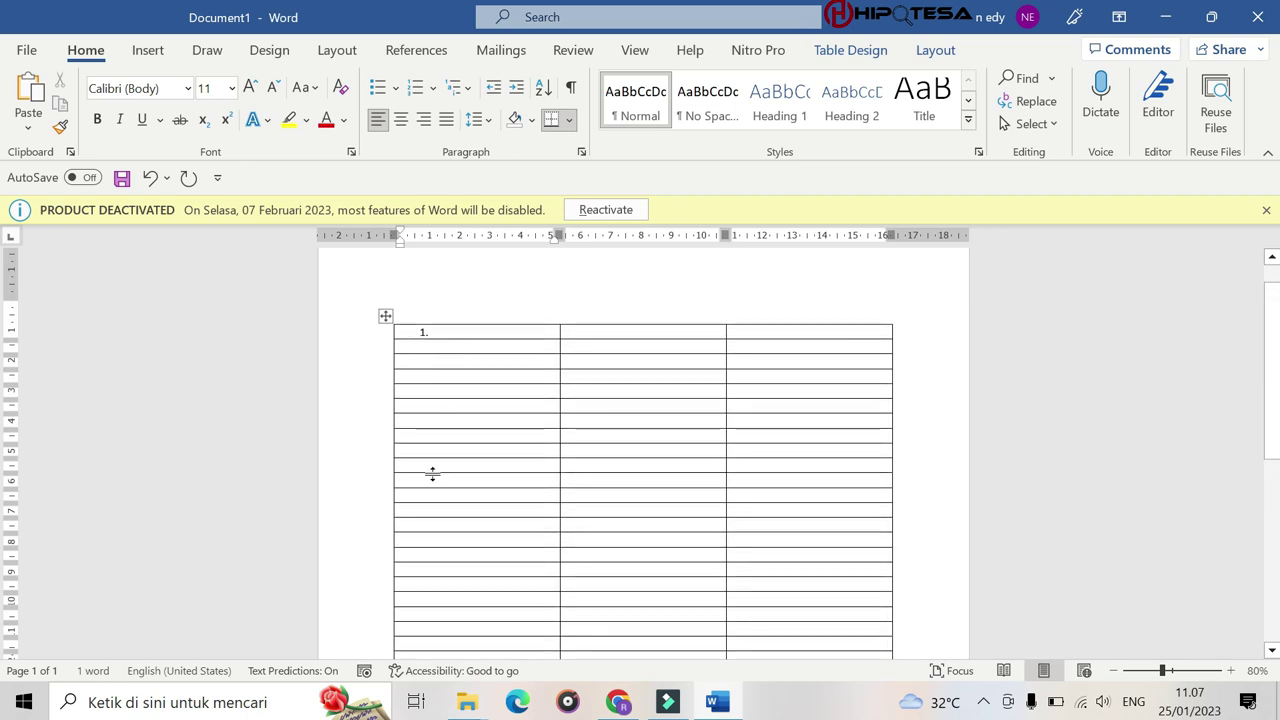
{"action": "scroll", "coordinate": [445, 345], "scroll_direction": "down", "scroll_amount": 2}
{"action": "scroll", "coordinate": [445, 345], "scroll_direction": "up", "scroll_amount": 1}
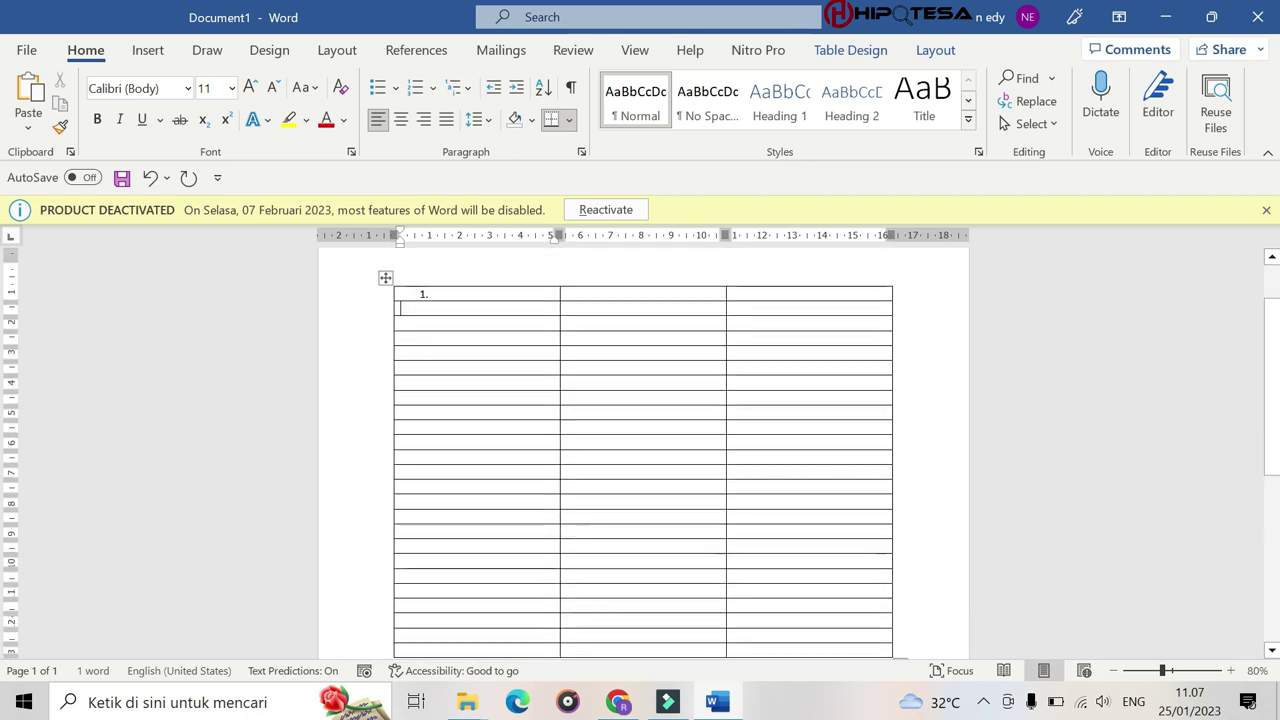
- Apply Numbering to first-column rows 2 to 25, numbering the column 1 through 25
{"action": "mouse_move", "coordinate": [476, 470]}
{"action": "left_click_drag", "start_coordinate": [404, 306], "coordinate": [480, 655]}
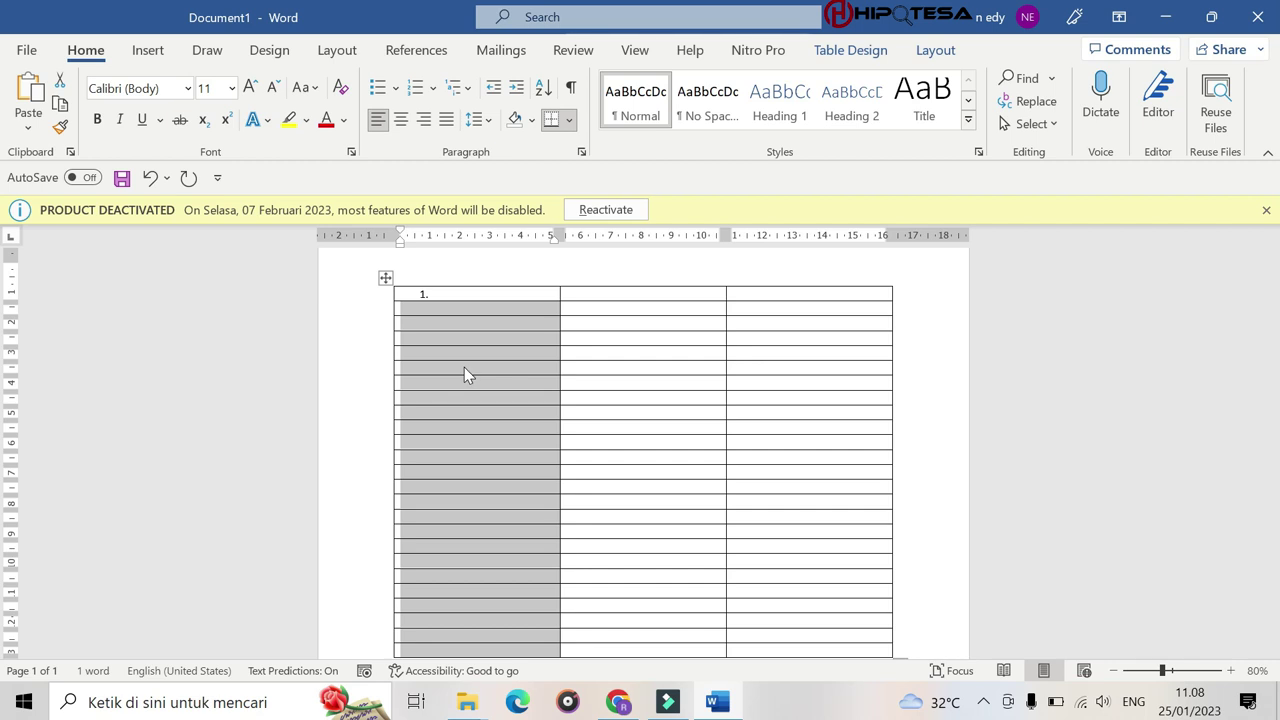
{"action": "left_click", "coordinate": [418, 92]}
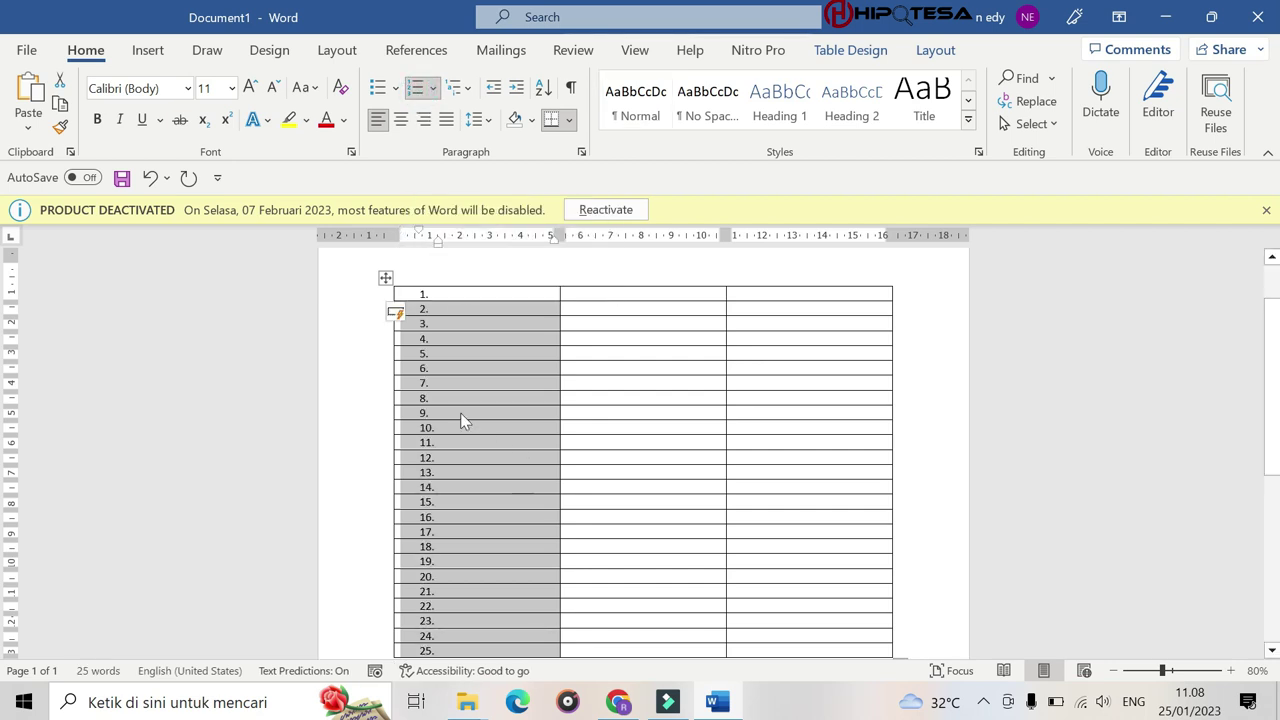
{"action": "left_click", "coordinate": [474, 280]}
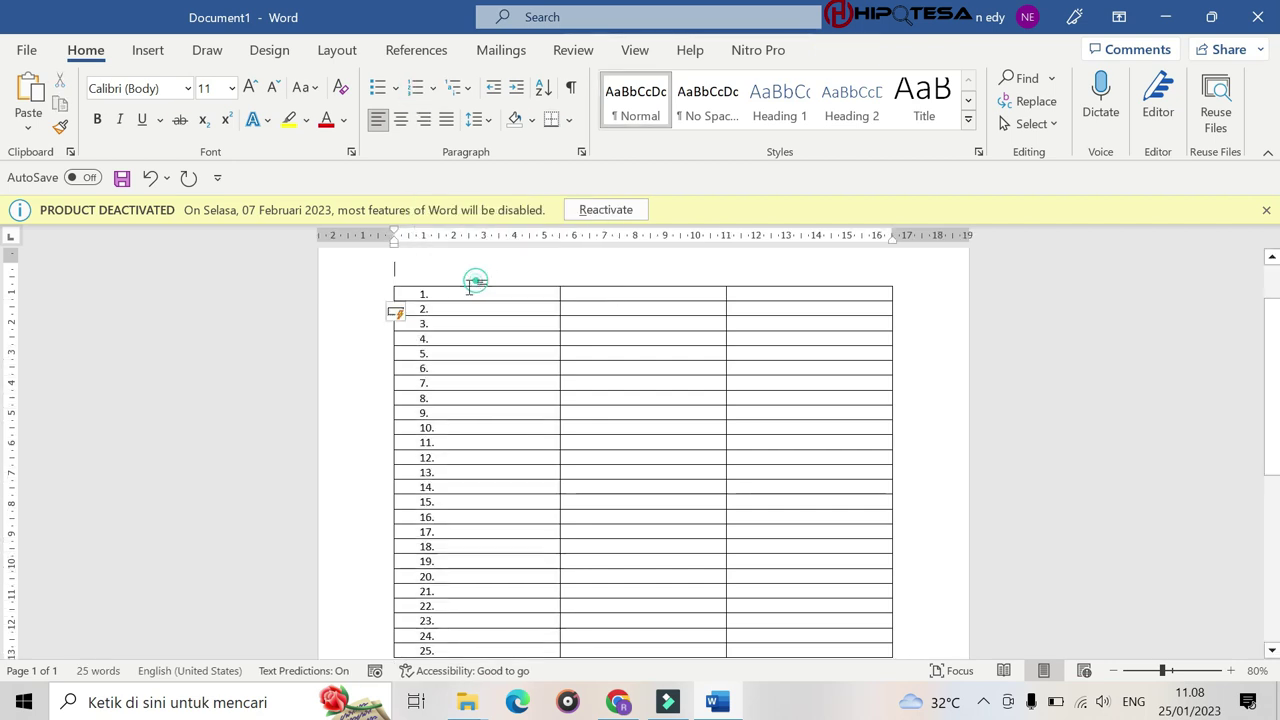
{"action": "key", "text": "Return"}
{"action": "key", "text": "Return"}
{"action": "key", "text": "Return"}
{"action": "key", "text": "Return"}
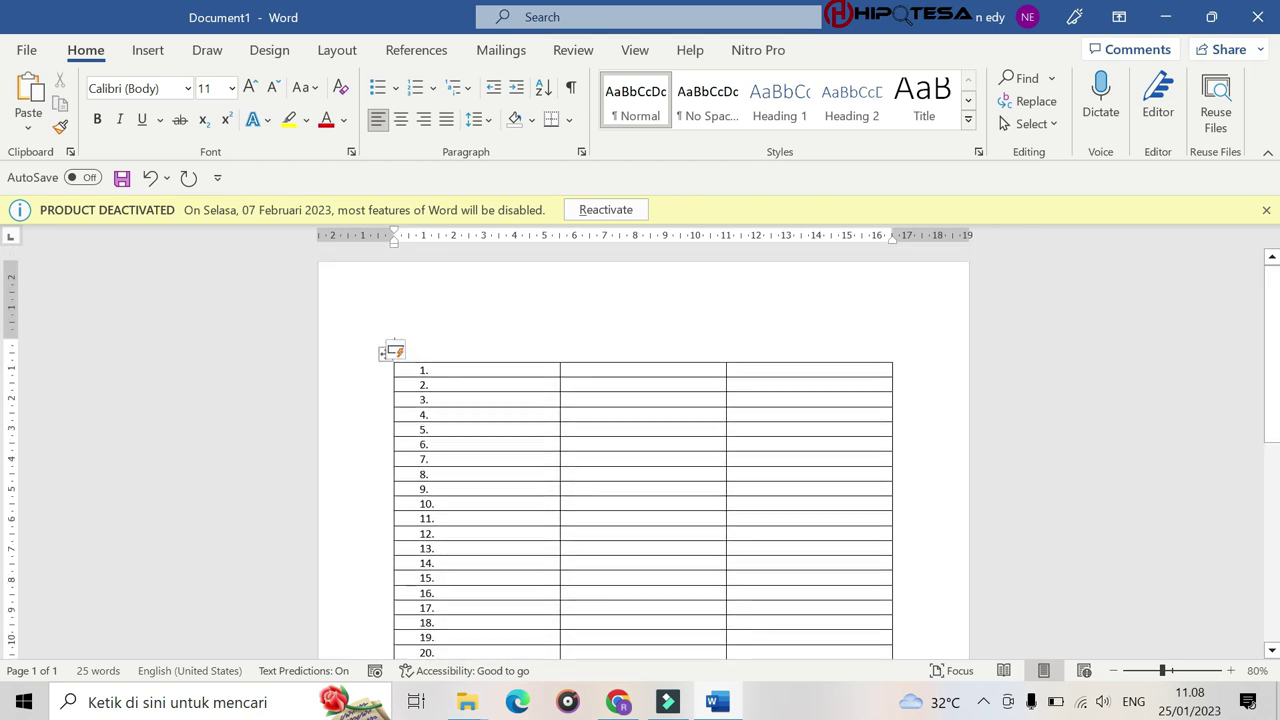
{"action": "left_click", "coordinate": [444, 381]}
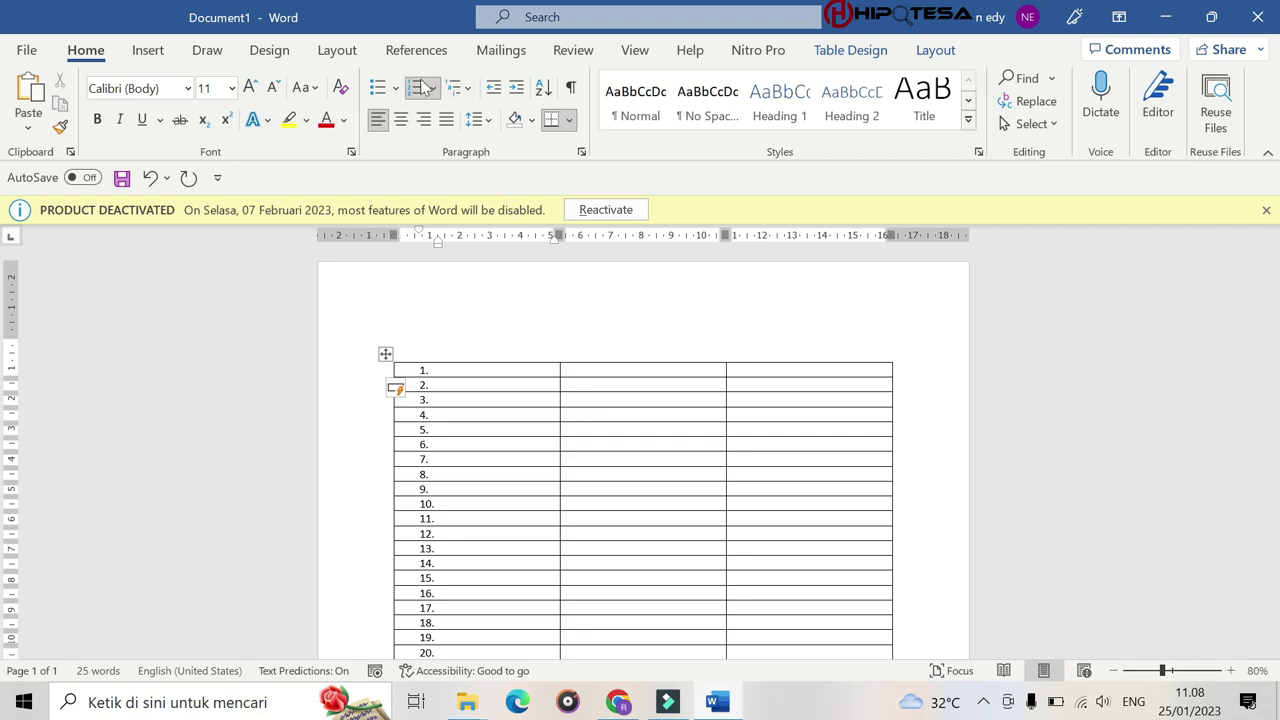
{"action": "scroll", "coordinate": [529, 326], "scroll_direction": "down", "scroll_amount": 3}
{"action": "scroll", "coordinate": [457, 400], "scroll_direction": "up", "scroll_amount": 2}
{"action": "scroll", "coordinate": [409, 386], "scroll_direction": "up", "scroll_amount": 1}
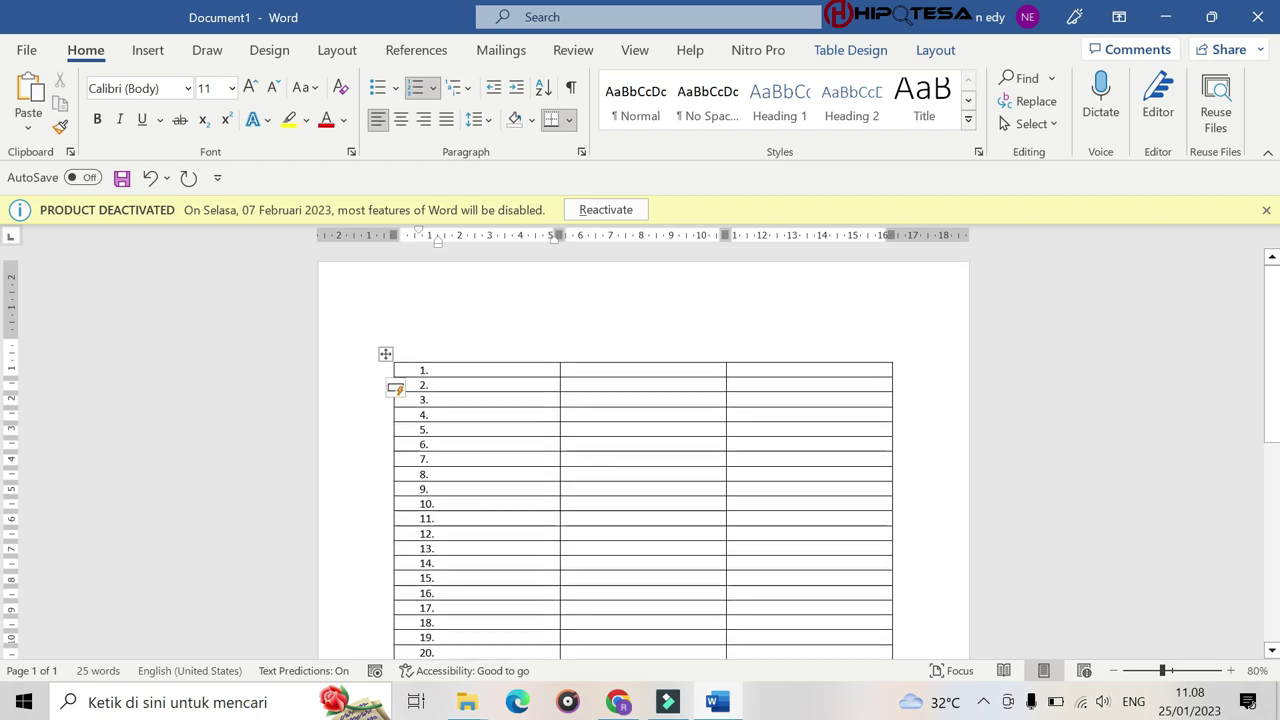
{"action": "scroll", "coordinate": [450, 400], "scroll_direction": "down", "scroll_amount": 1}
{"action": "key", "text": "ctrl+v"}
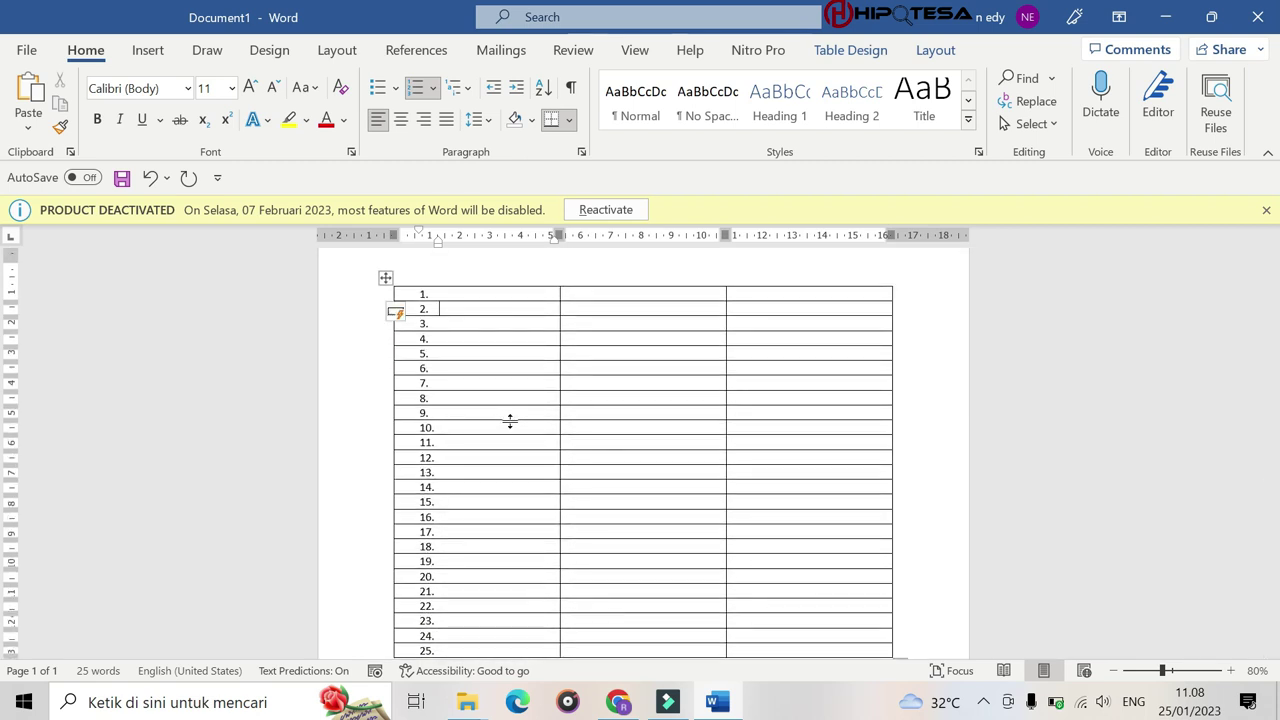